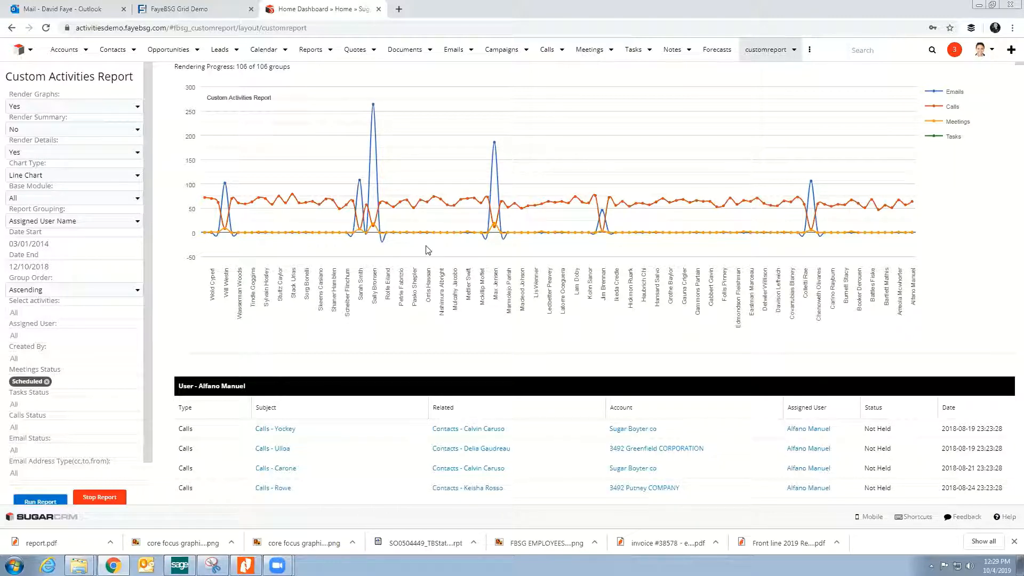
{"action": "left_click", "coordinate": [329, 52]}
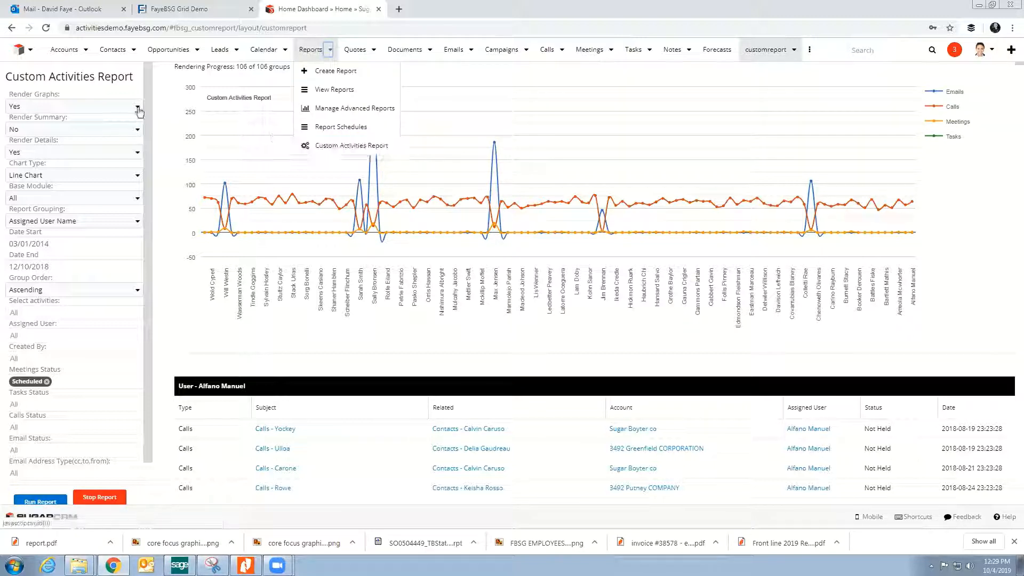
{"action": "left_click", "coordinate": [99, 80]}
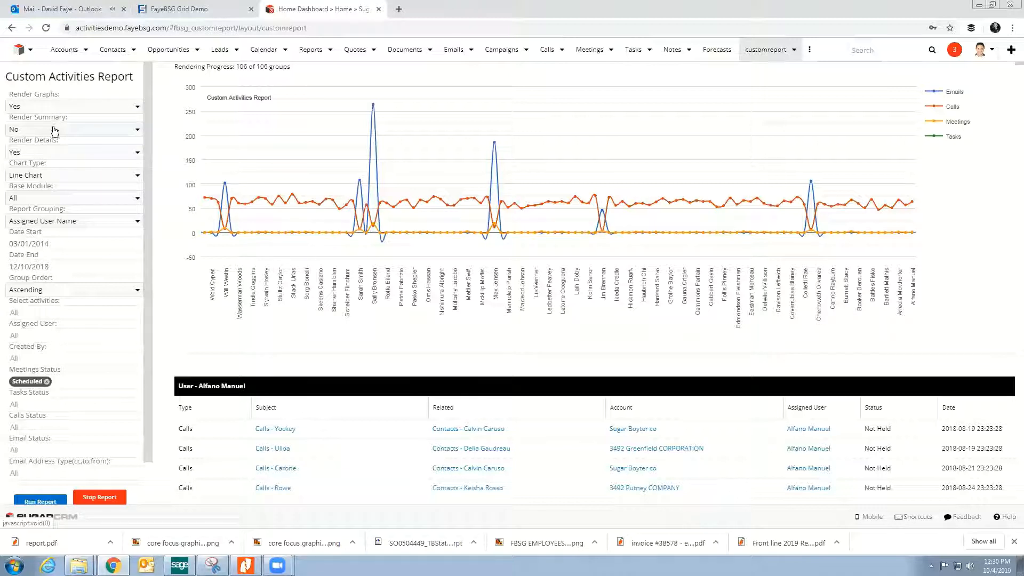
Step: Select Line Chart as the report's chart type and check the available base modules, leaving All selected
{"action": "left_click", "coordinate": [60, 178]}
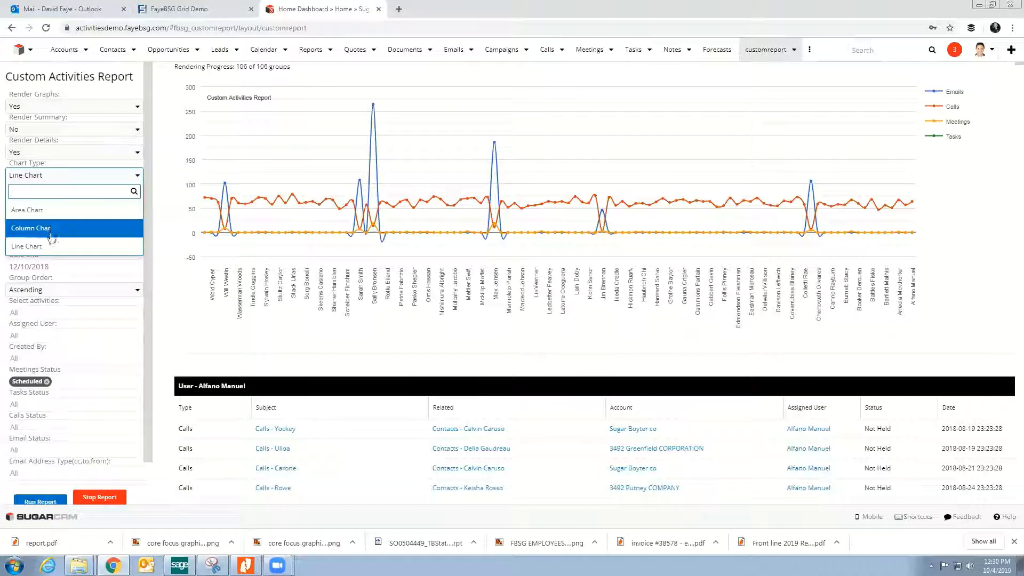
{"action": "left_click", "coordinate": [50, 247]}
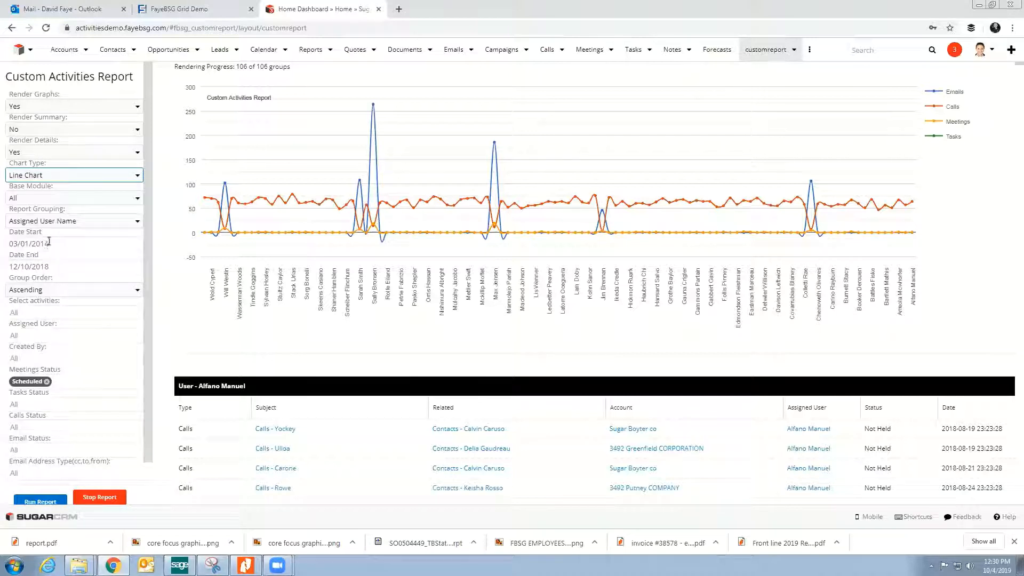
{"action": "left_click", "coordinate": [62, 200]}
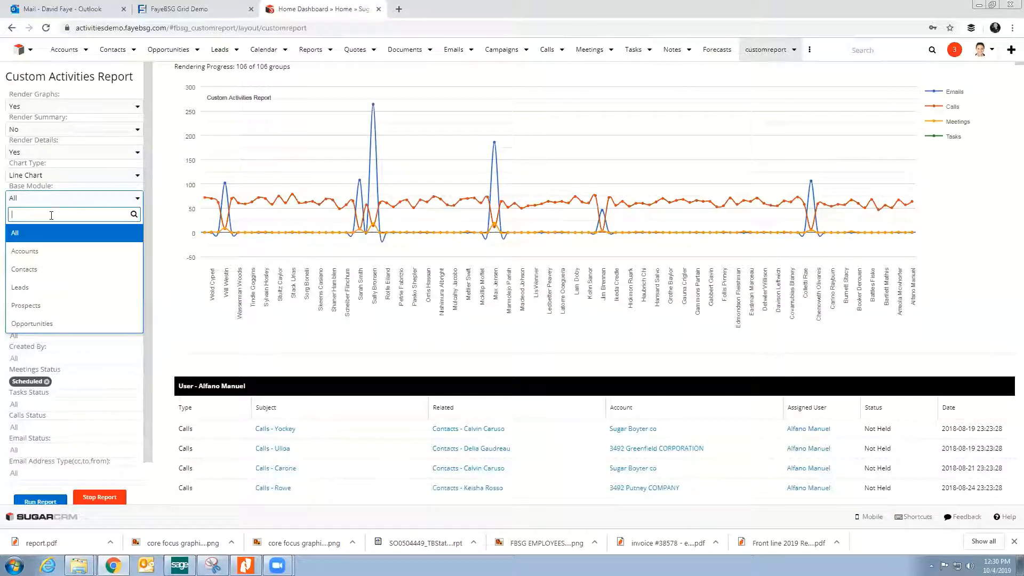
{"action": "left_click", "coordinate": [88, 196]}
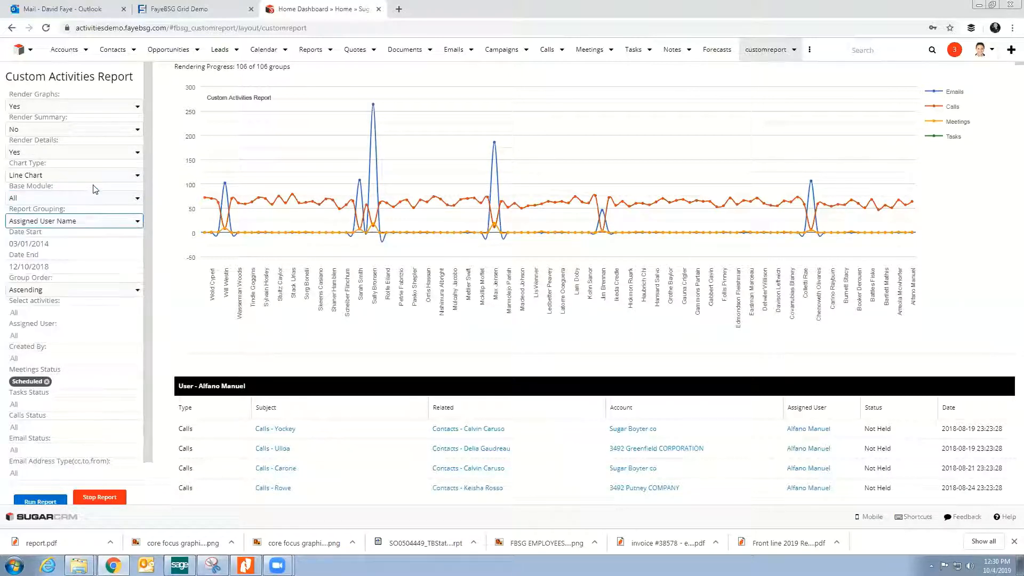
Step: Run the report grouped by Assigned User Name and inspect the email peaks in the line chart
{"action": "left_click", "coordinate": [81, 227]}
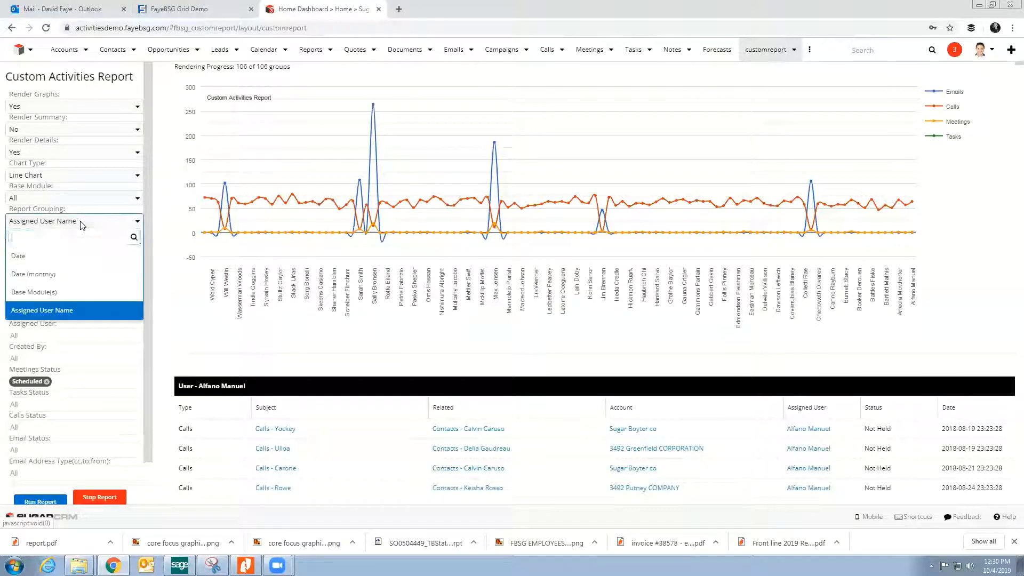
{"action": "left_click", "coordinate": [64, 309]}
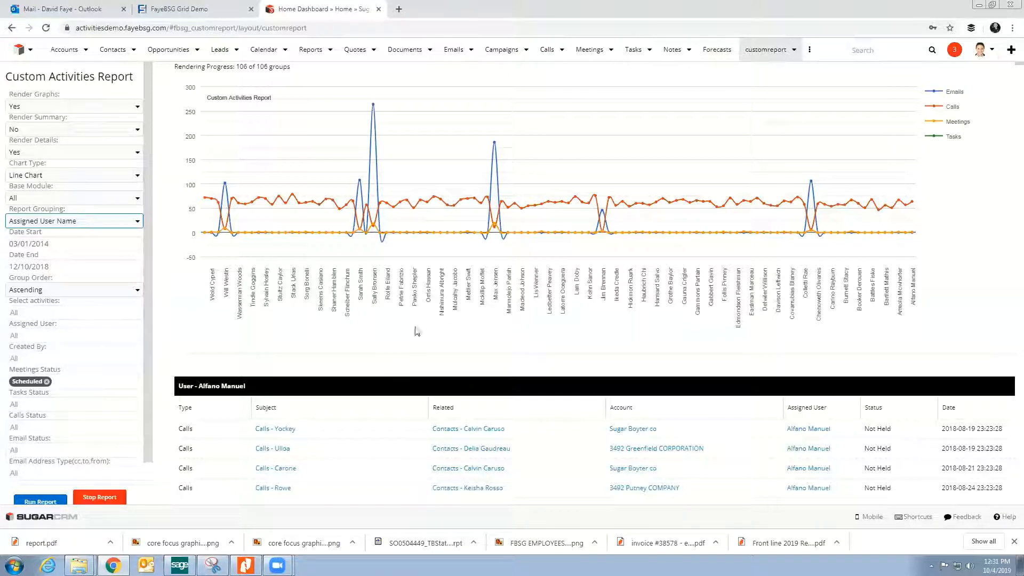
{"action": "left_click_drag", "start_coordinate": [149, 411], "coordinate": [150, 445]}
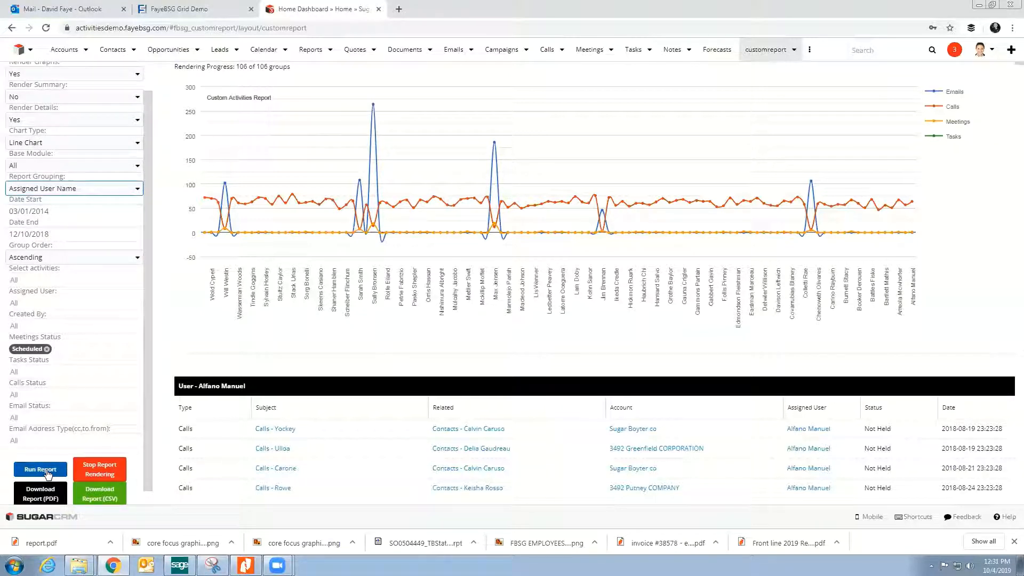
{"action": "left_click", "coordinate": [47, 471]}
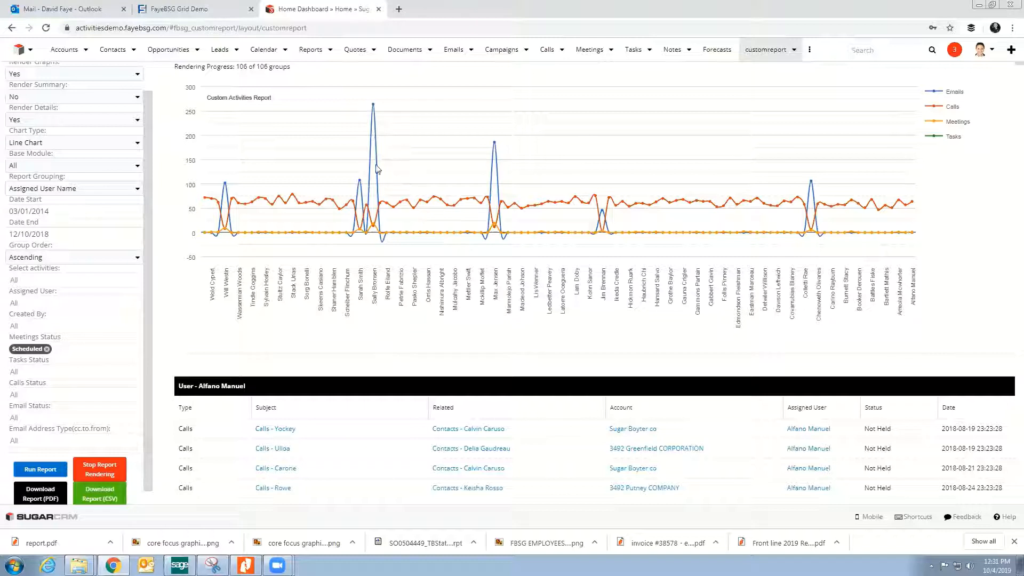
{"action": "mouse_move", "coordinate": [374, 104]}
{"action": "mouse_move", "coordinate": [495, 148]}
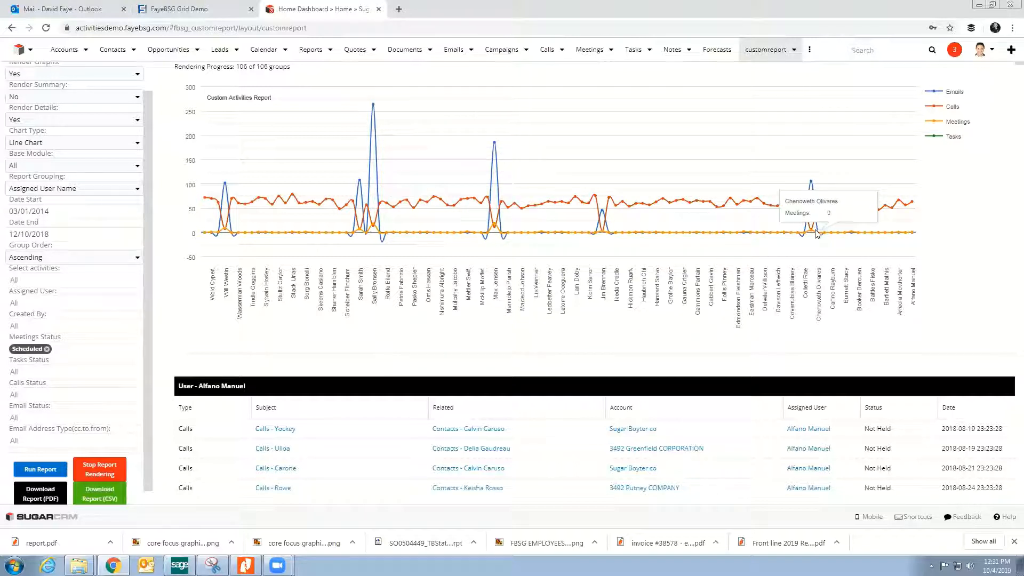
{"action": "mouse_move", "coordinate": [811, 185]}
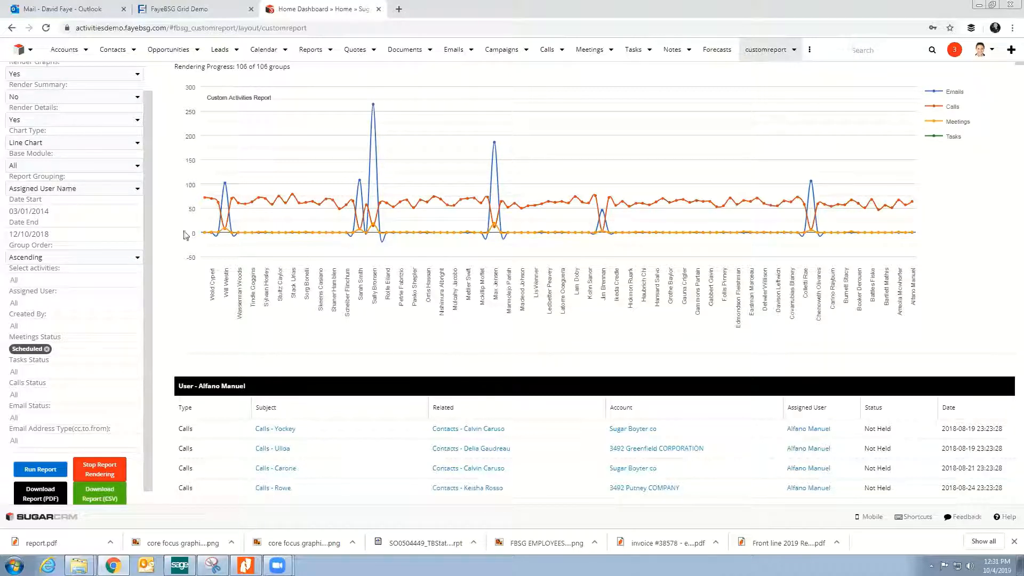
Step: Change the report grouping to Date (monthly) and run the report again
{"action": "left_click", "coordinate": [61, 191]}
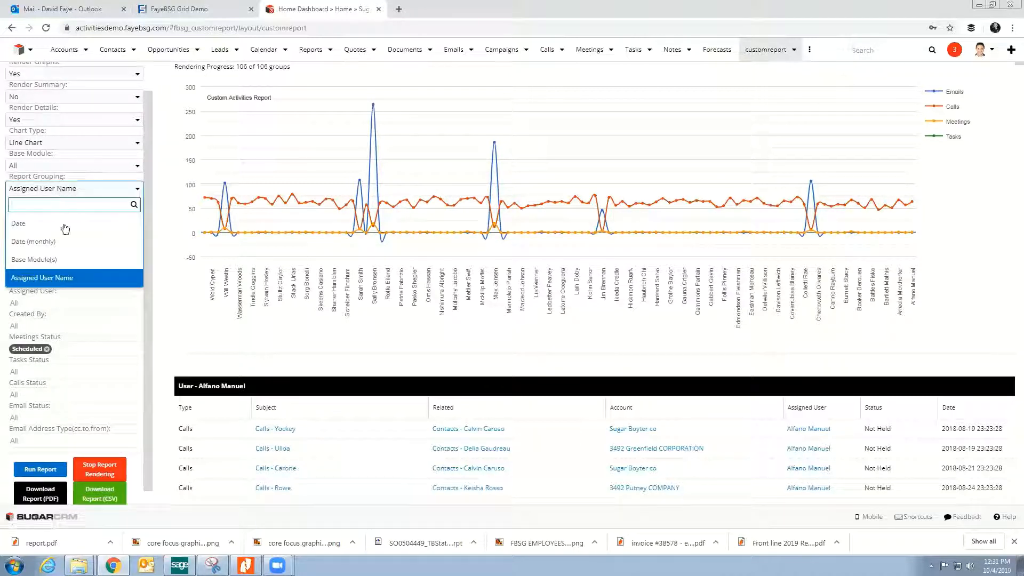
{"action": "left_click", "coordinate": [66, 250]}
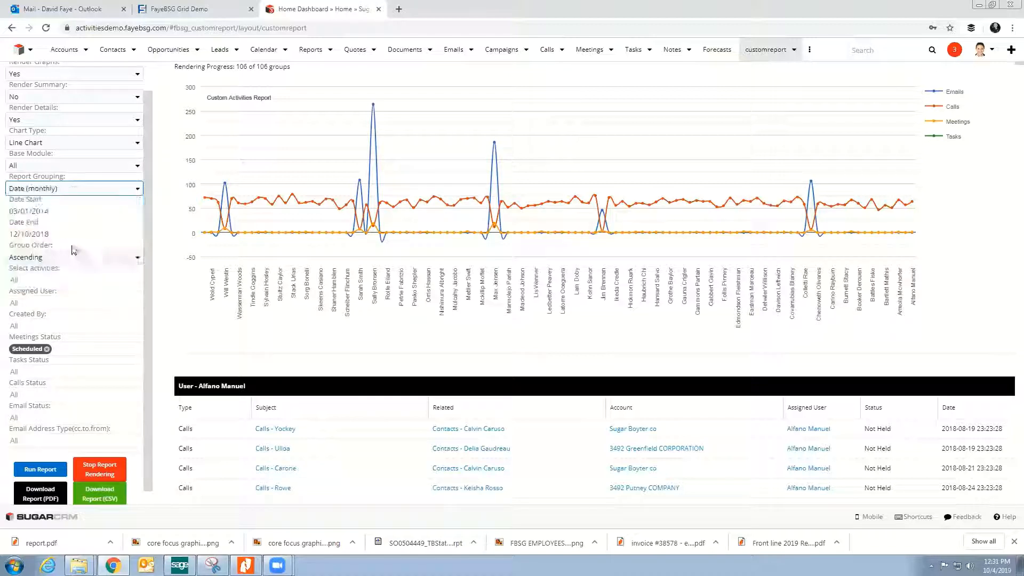
{"action": "left_click", "coordinate": [47, 470]}
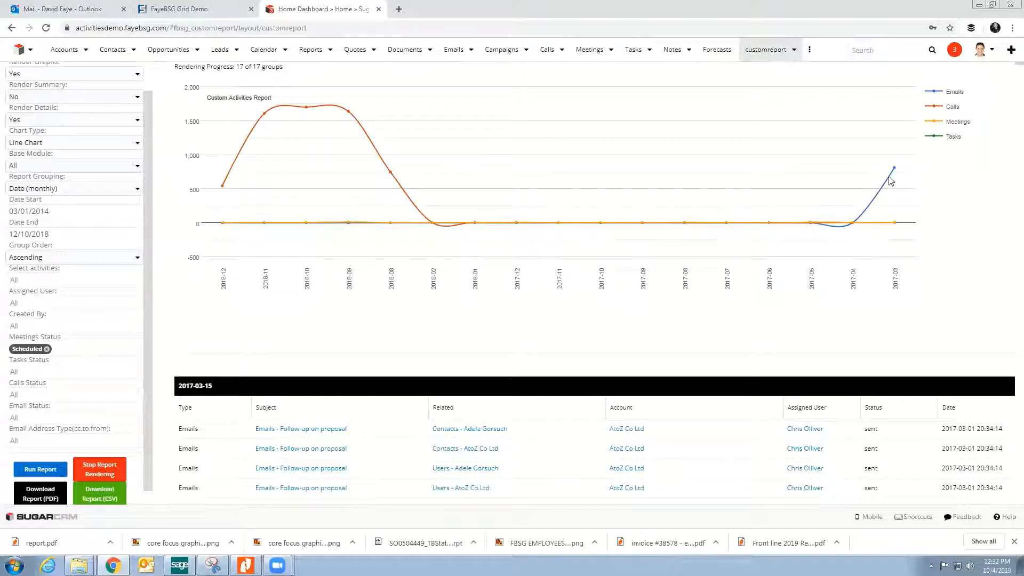
Step: Inspect the 2017-03 email point in the monthly chart and the detail rows listed beneath it
{"action": "mouse_move", "coordinate": [899, 172]}
{"action": "scroll", "coordinate": [478, 301], "scroll_direction": "down", "scroll_amount": 5}
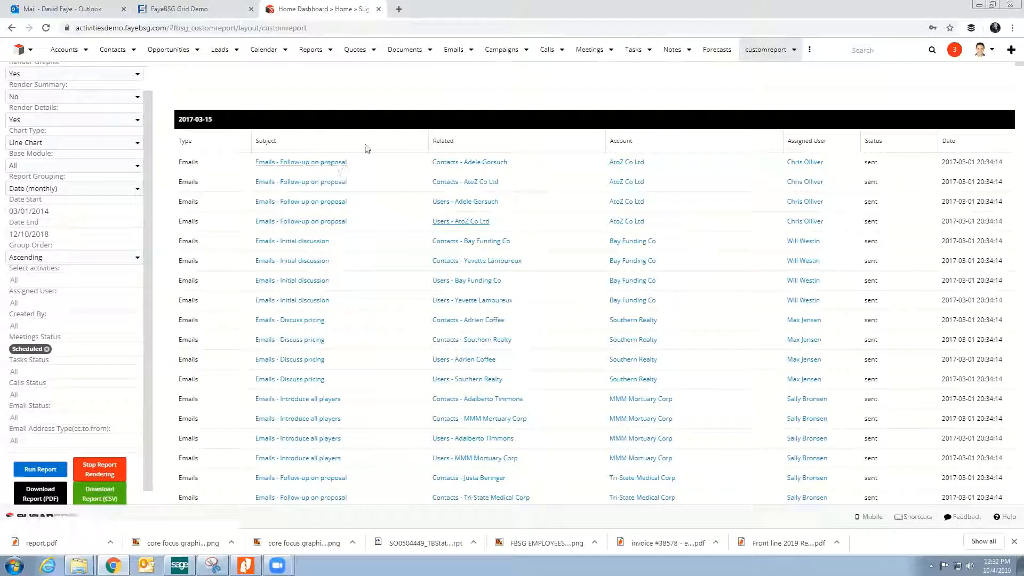
{"action": "scroll", "coordinate": [395, 313], "scroll_direction": "down", "scroll_amount": 12}
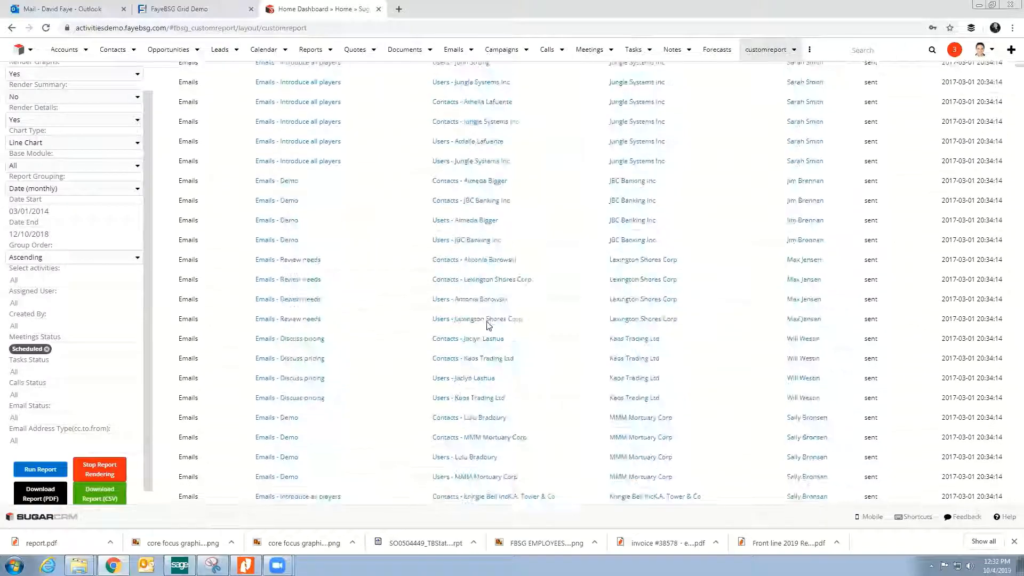
{"action": "scroll", "coordinate": [486, 325], "scroll_direction": "up", "scroll_amount": 15}
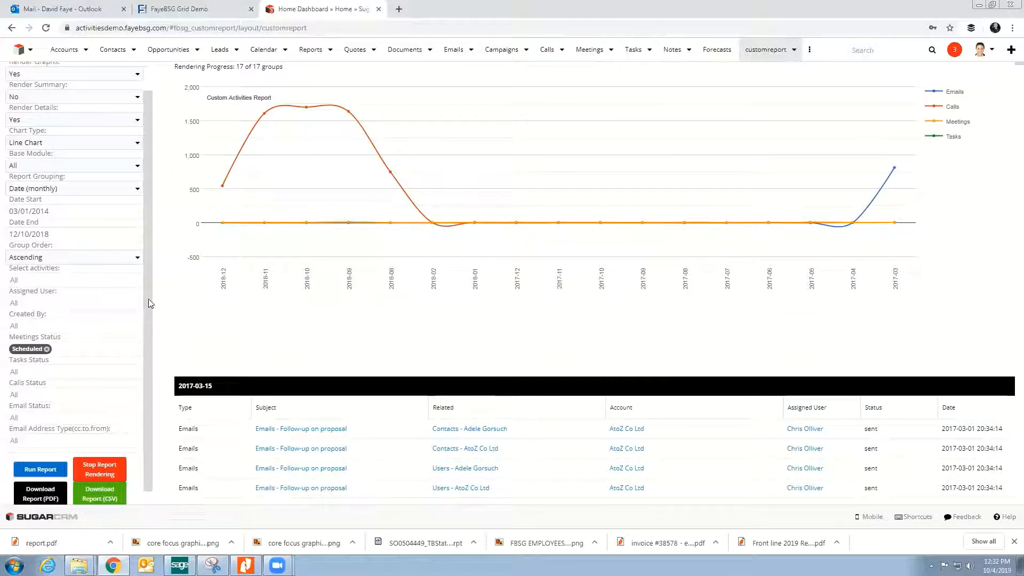
Step: Set Render Graphs to No and run the report to list only the activity details
{"action": "scroll", "coordinate": [148, 299], "scroll_direction": "up", "scroll_amount": 1}
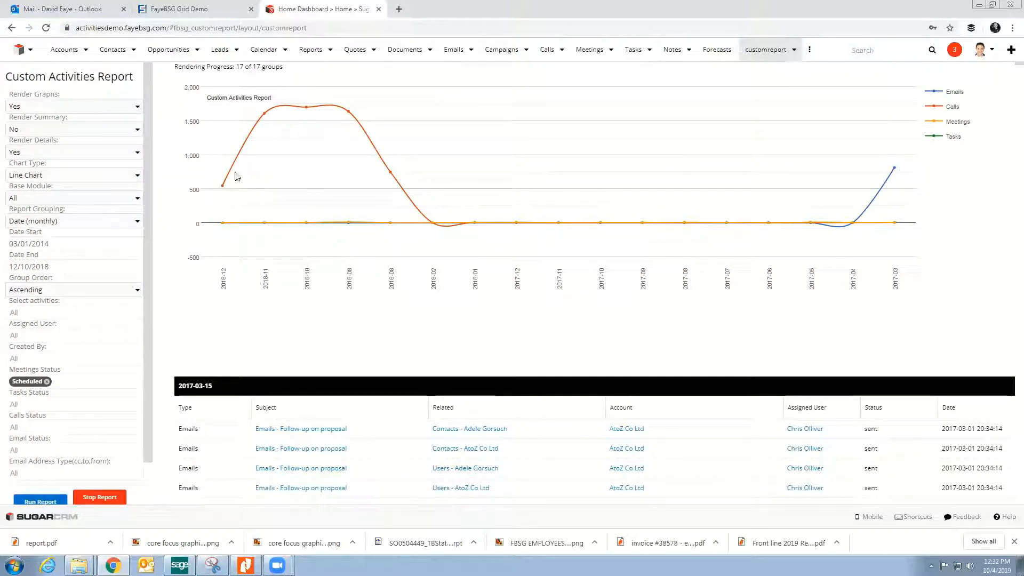
{"action": "left_click", "coordinate": [80, 111]}
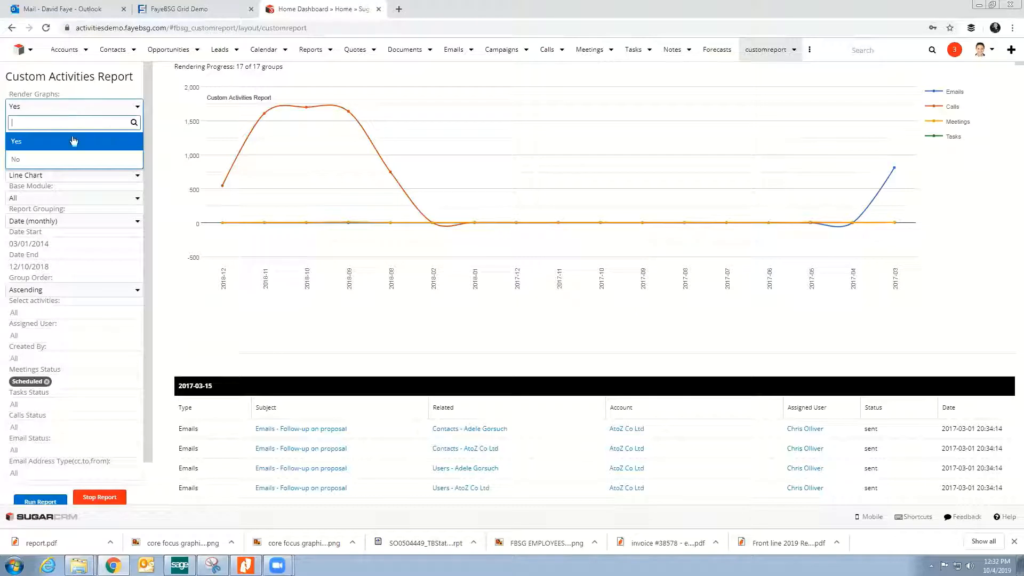
{"action": "left_click", "coordinate": [71, 159]}
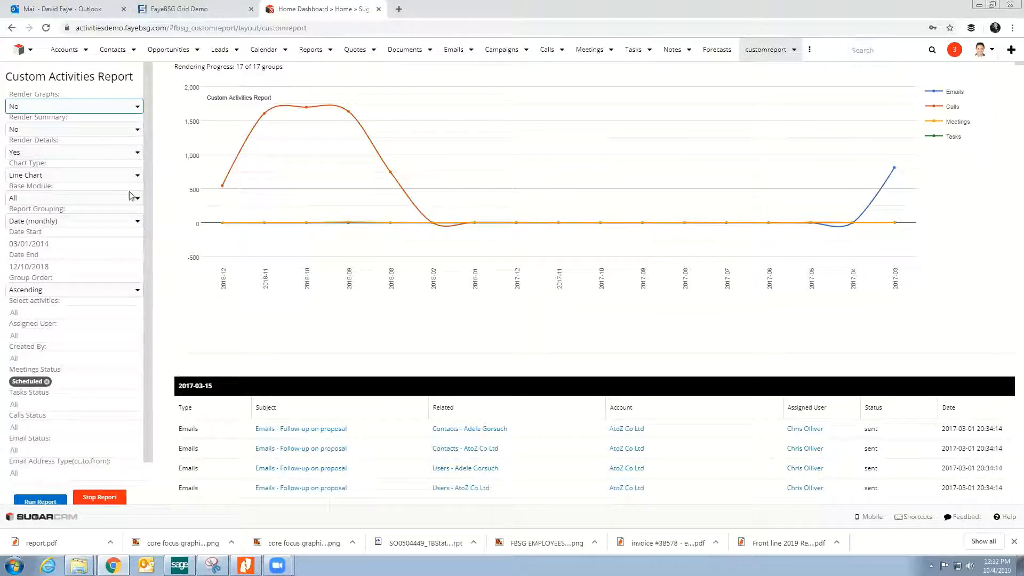
{"action": "scroll", "coordinate": [106, 427], "scroll_direction": "down", "scroll_amount": 2}
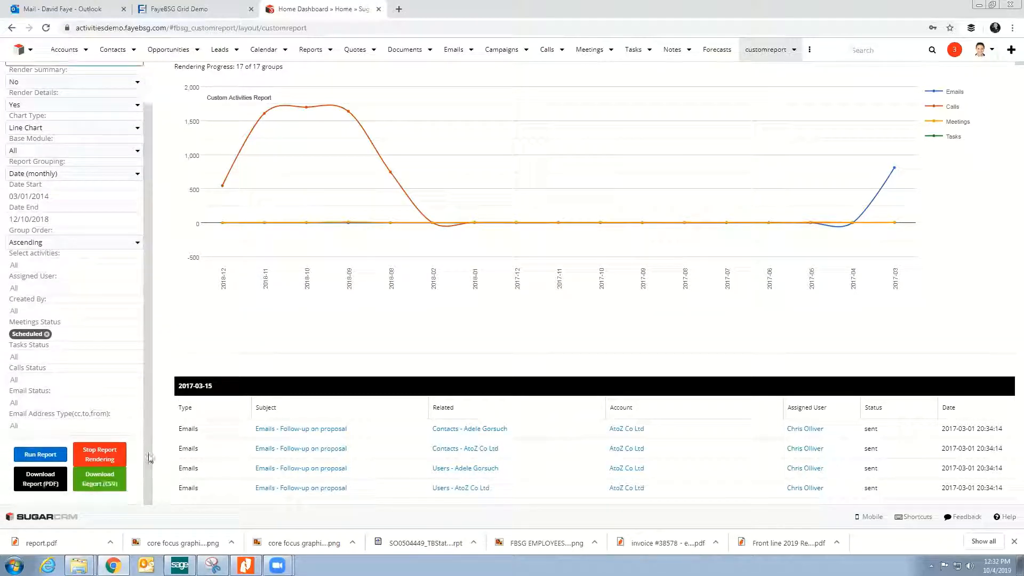
{"action": "left_click", "coordinate": [50, 458]}
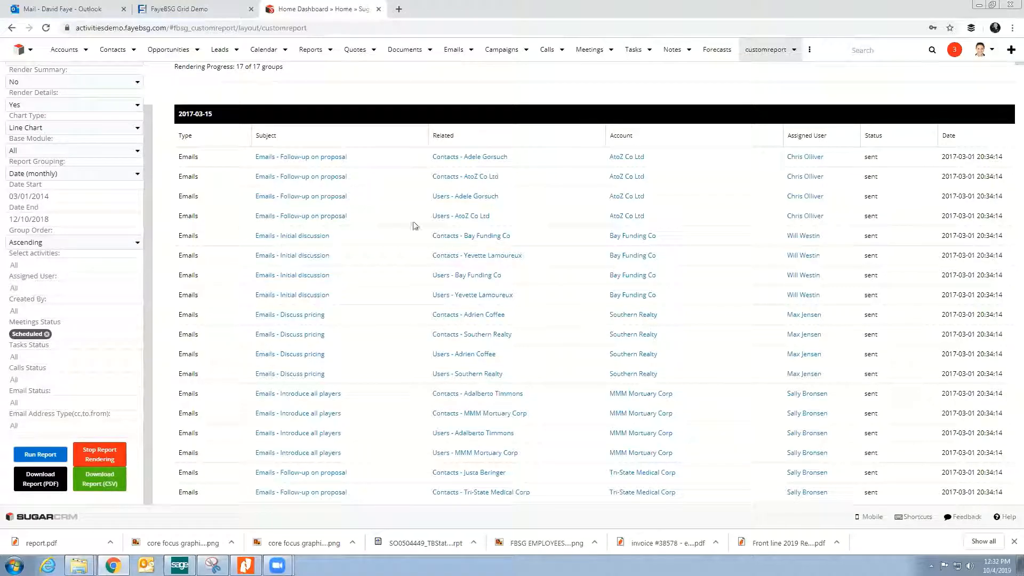
Step: Examine the emails, calls and meetings in the detail rows across the monthly groups from 2017-03 to 2017-07
{"action": "scroll", "coordinate": [414, 224], "scroll_direction": "down", "scroll_amount": 10}
{"action": "scroll", "coordinate": [463, 276], "scroll_direction": "down", "scroll_amount": 10}
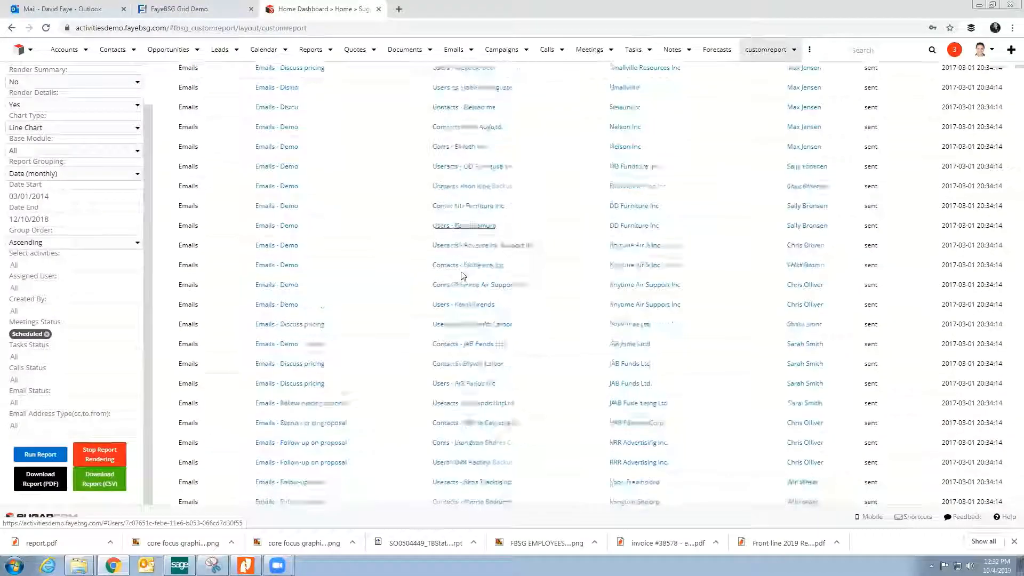
{"action": "scroll", "coordinate": [463, 276], "scroll_direction": "down", "scroll_amount": 10}
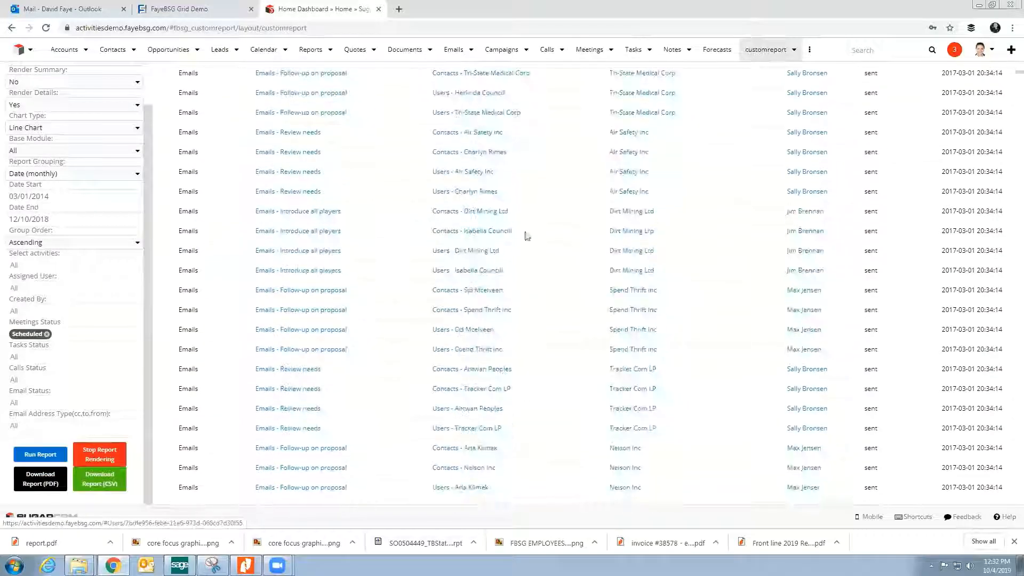
{"action": "left_click_drag", "start_coordinate": [1011, 74], "coordinate": [1010, 117]}
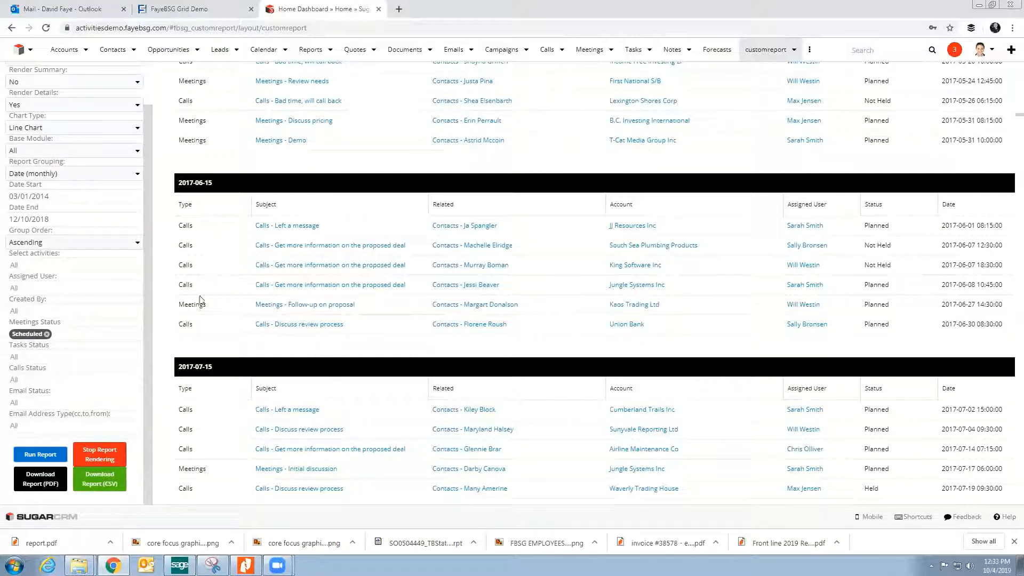
{"action": "scroll", "coordinate": [361, 346], "scroll_direction": "down", "scroll_amount": 2}
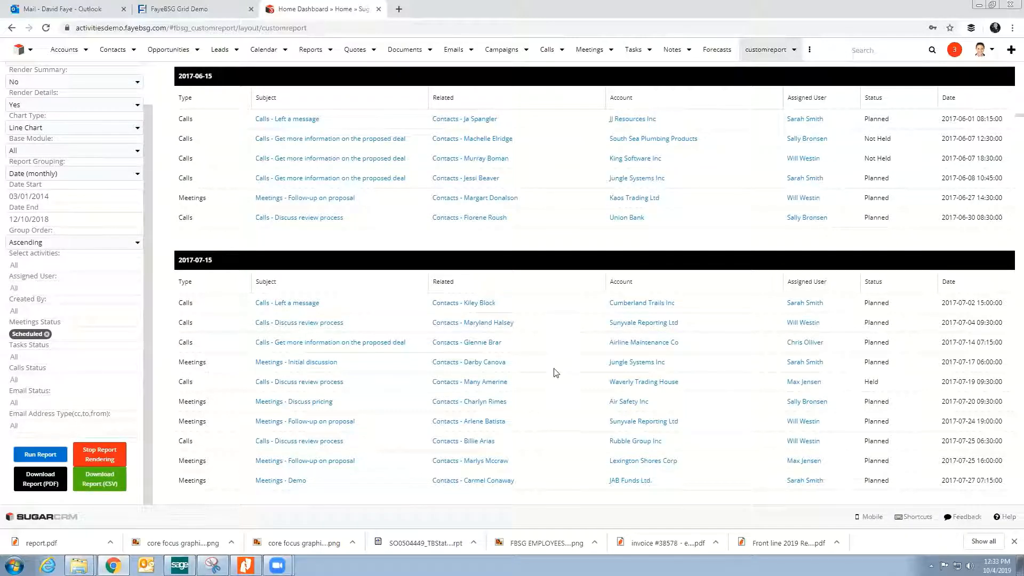
{"action": "scroll", "coordinate": [565, 373], "scroll_direction": "up", "scroll_amount": 8}
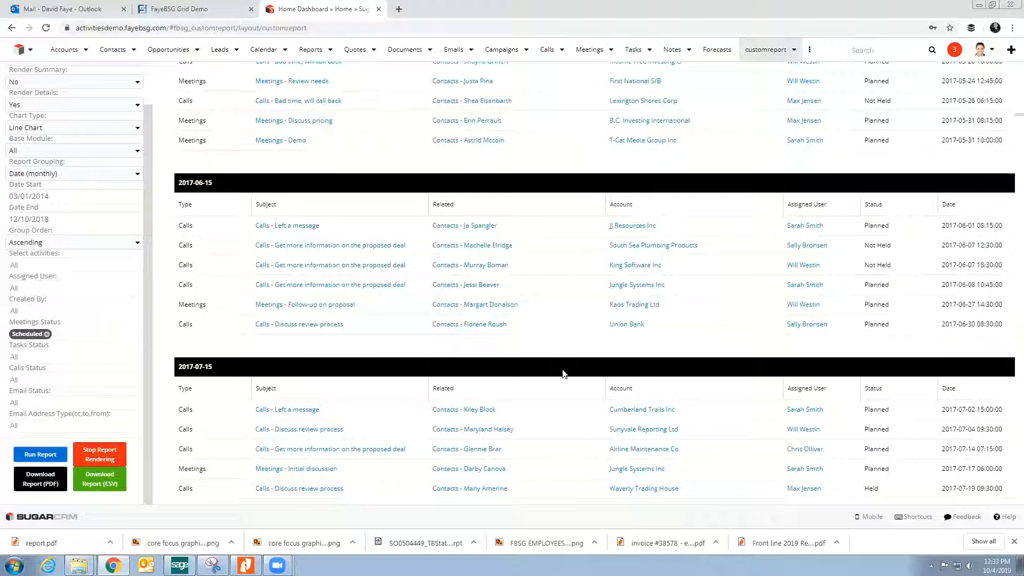
{"action": "scroll", "coordinate": [563, 374], "scroll_direction": "up", "scroll_amount": 12}
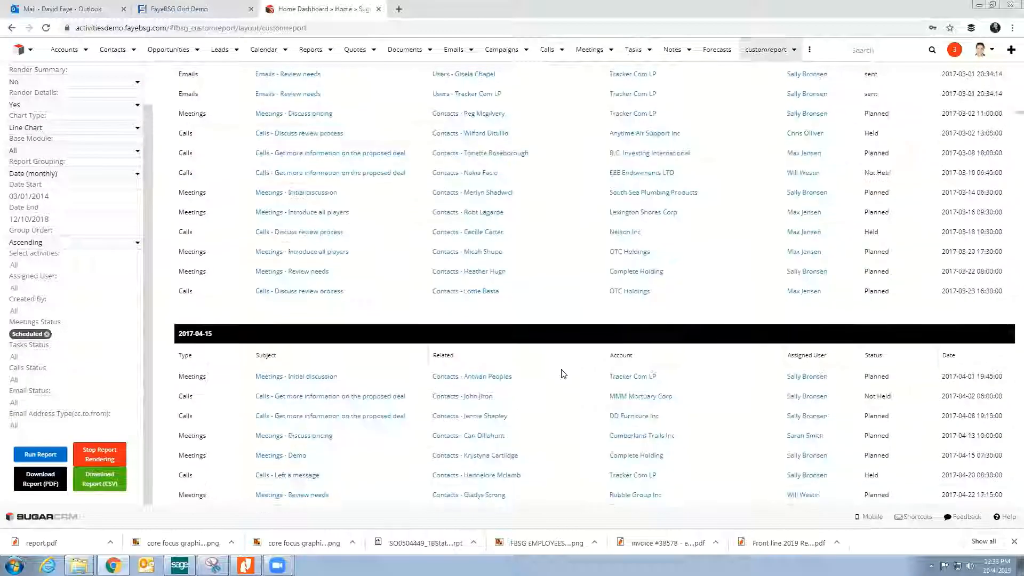
{"action": "scroll", "coordinate": [603, 277], "scroll_direction": "up", "scroll_amount": 10}
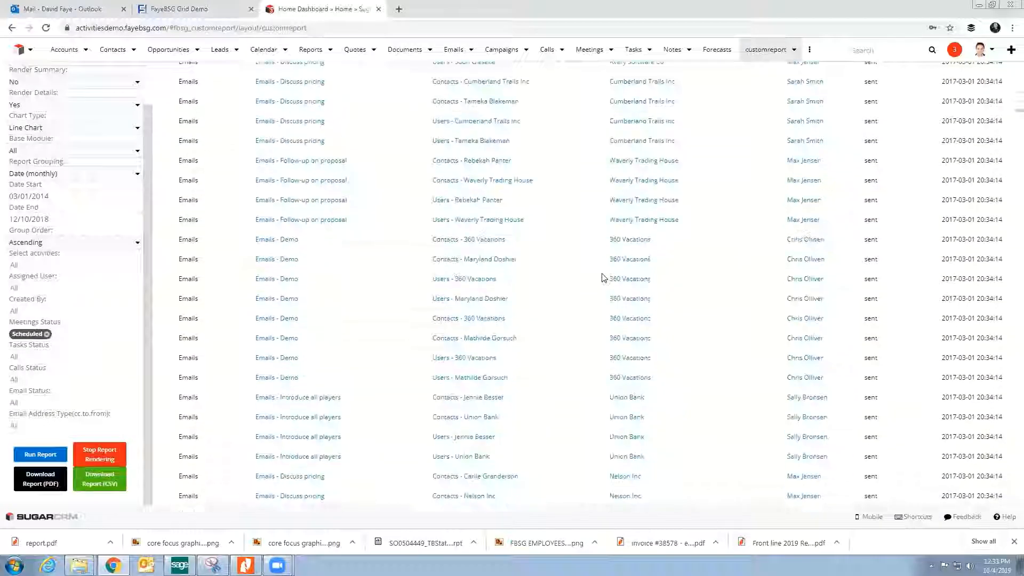
{"action": "scroll", "coordinate": [603, 276], "scroll_direction": "up", "scroll_amount": 10}
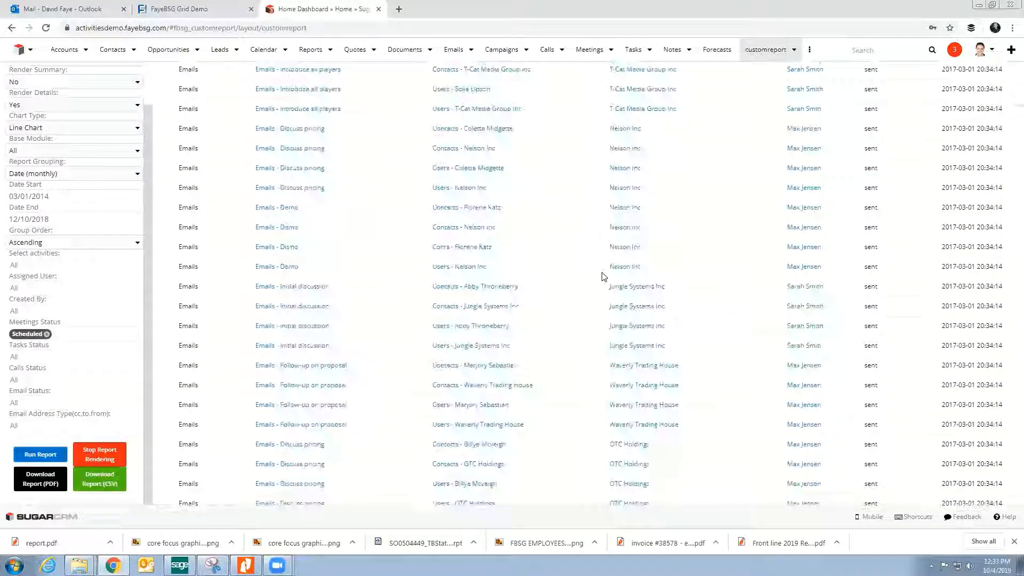
{"action": "scroll", "coordinate": [603, 276], "scroll_direction": "up", "scroll_amount": 10}
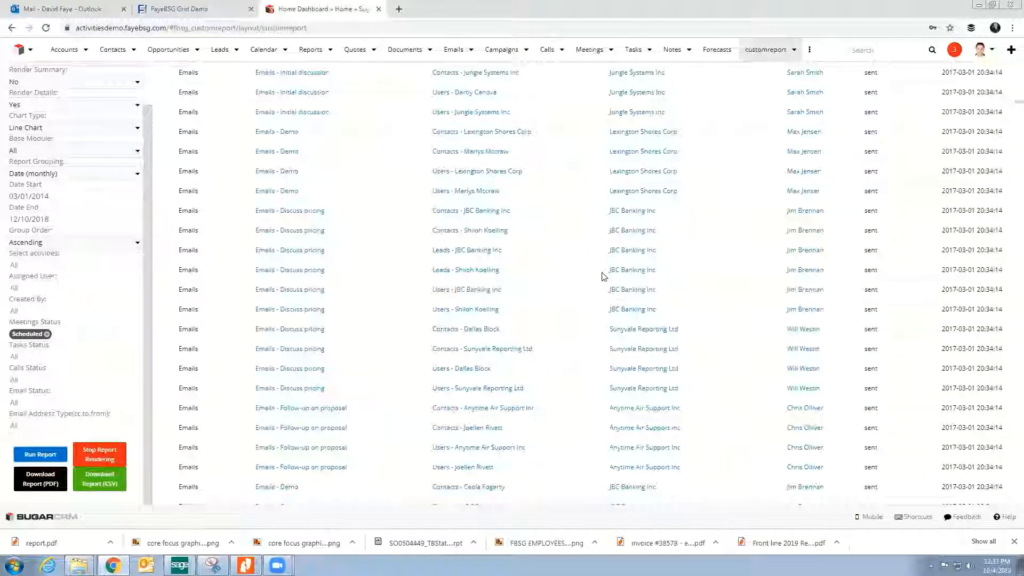
{"action": "scroll", "coordinate": [602, 276], "scroll_direction": "up", "scroll_amount": 10}
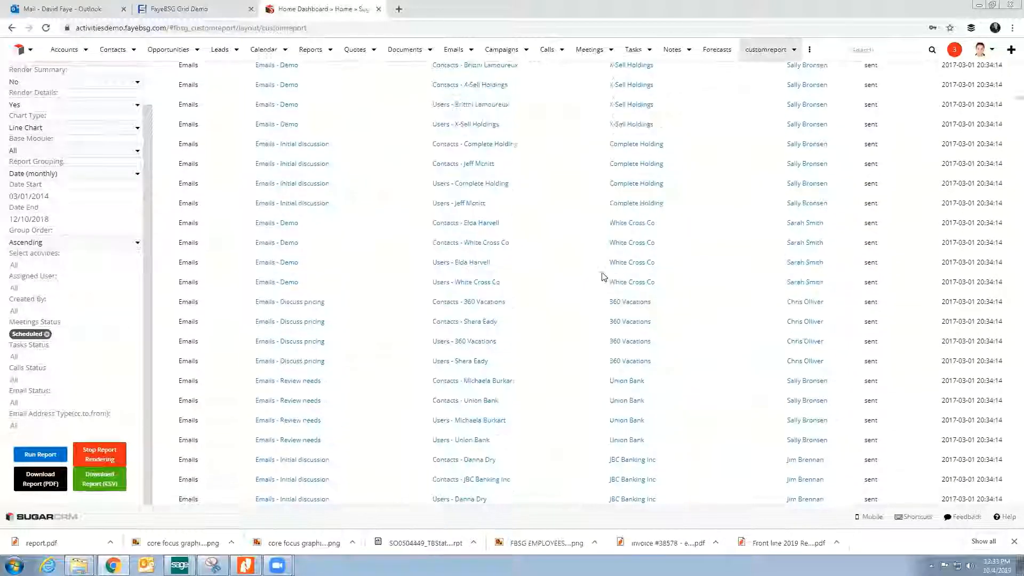
{"action": "scroll", "coordinate": [604, 277], "scroll_direction": "up", "scroll_amount": 1}
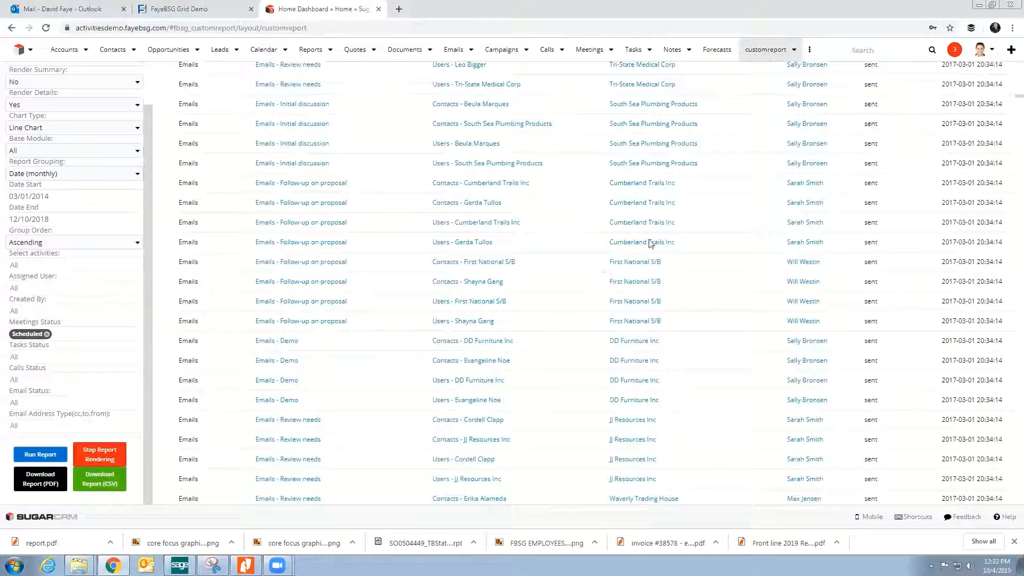